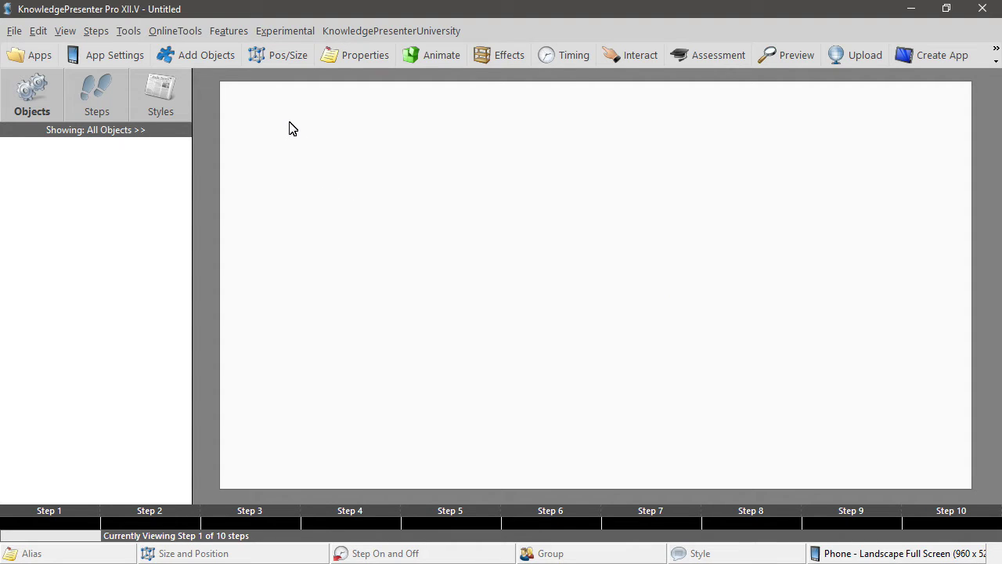
Insert the ag_nature1_006 parrot image from Desktop\GIF\Nature onto Step 1 at 656x368
{"action": "left_click", "coordinate": [221, 61]}
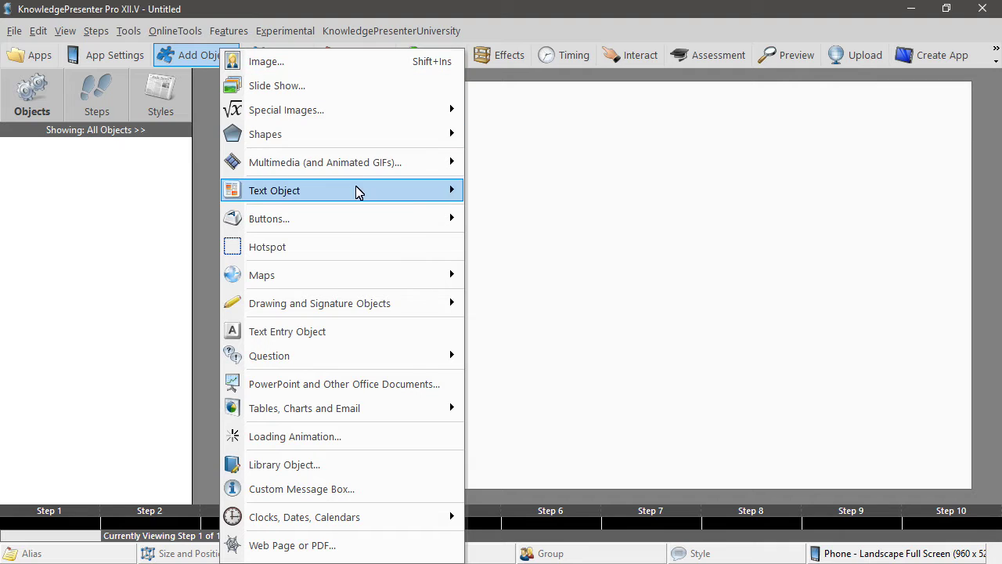
{"action": "mouse_move", "coordinate": [349, 137]}
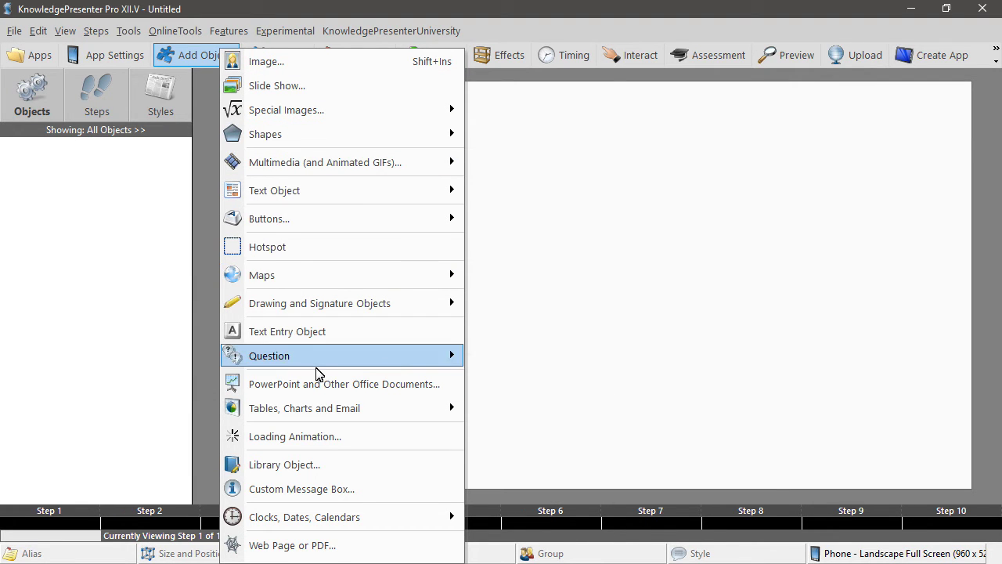
{"action": "left_click", "coordinate": [290, 62]}
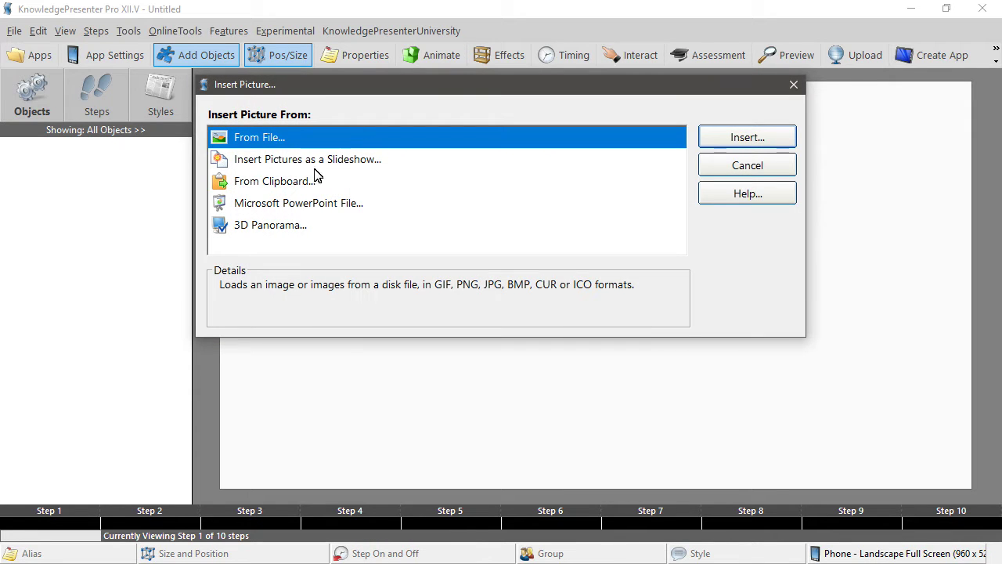
{"action": "left_click", "coordinate": [765, 145]}
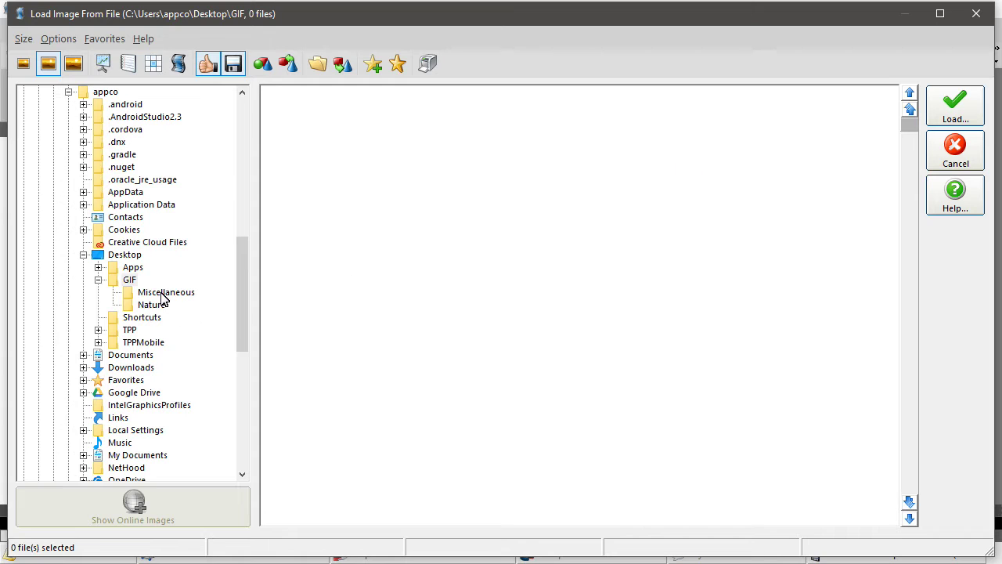
{"action": "left_click", "coordinate": [154, 306]}
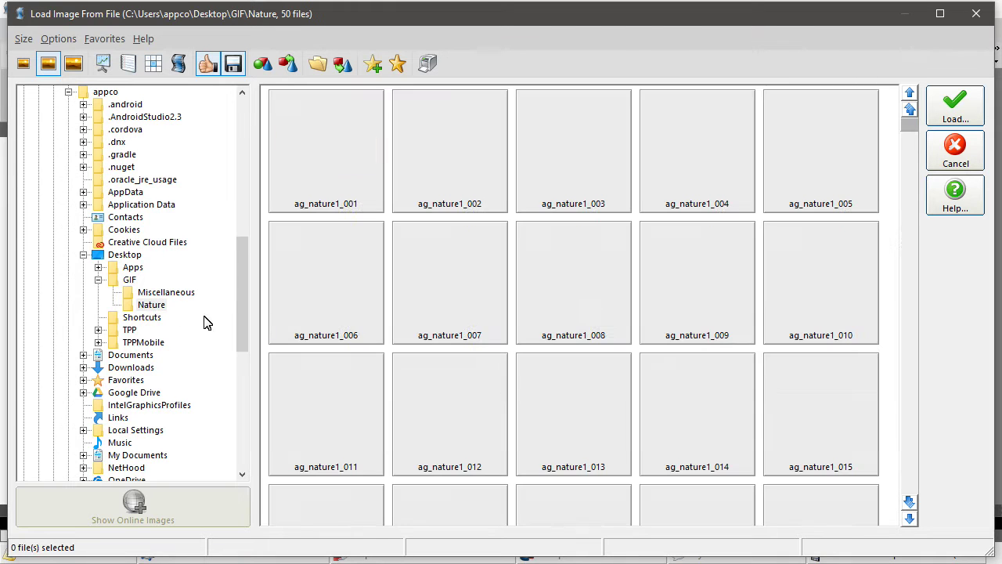
{"action": "left_click", "coordinate": [350, 317]}
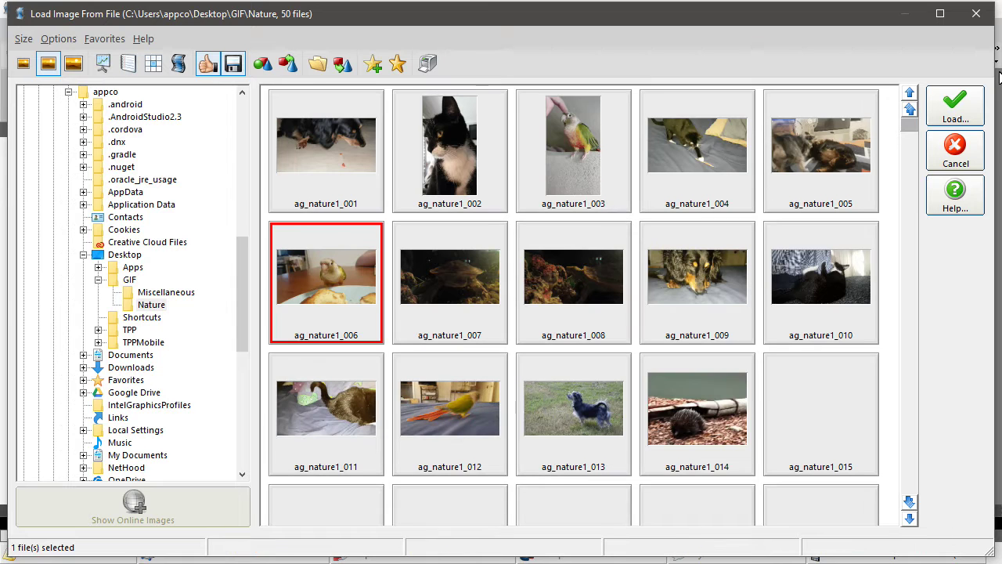
{"action": "left_click", "coordinate": [958, 111]}
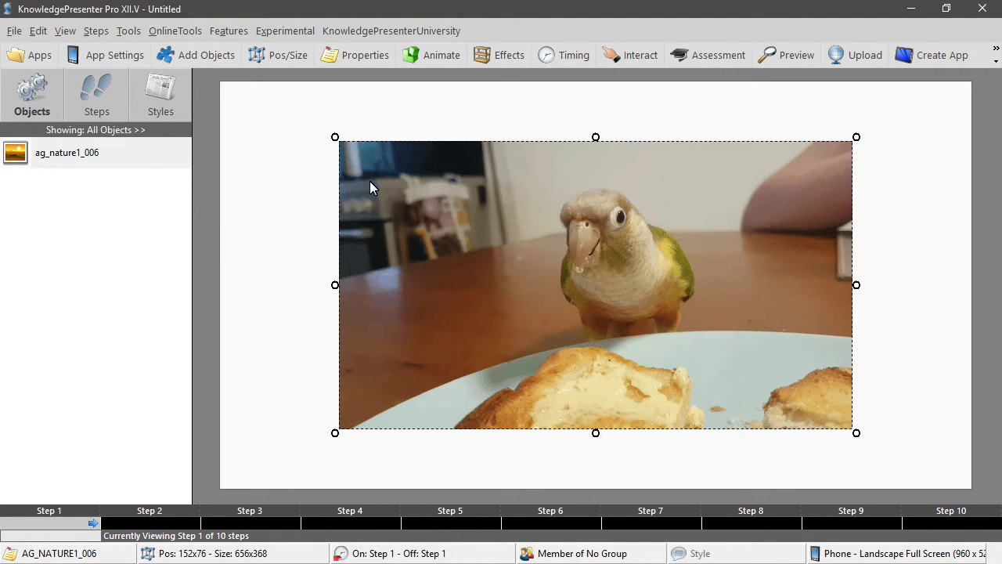
Delete the ag_nature1_006 parrot picture and confirm, leaving Step 1 empty
{"action": "right_click", "coordinate": [371, 187]}
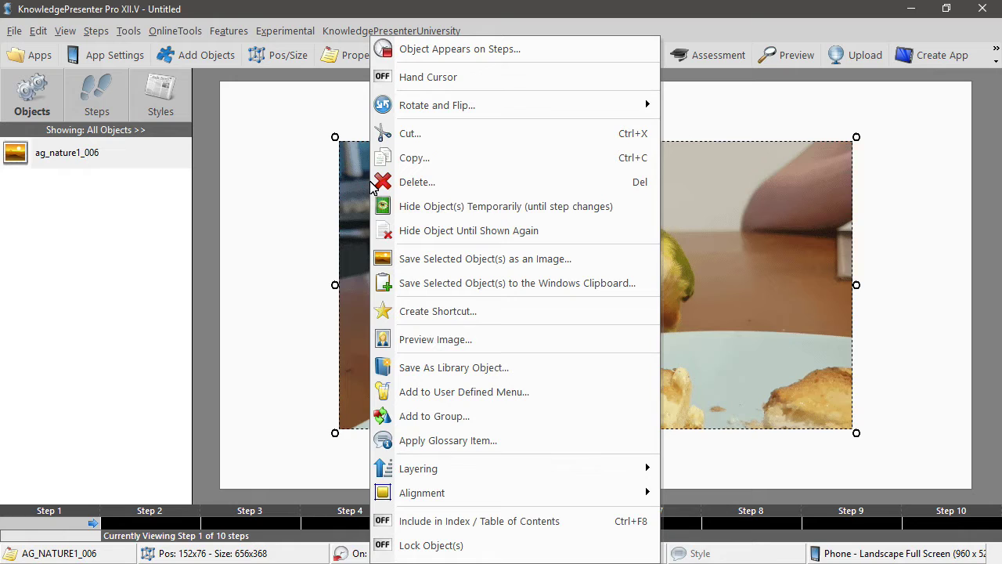
{"action": "left_click", "coordinate": [436, 181]}
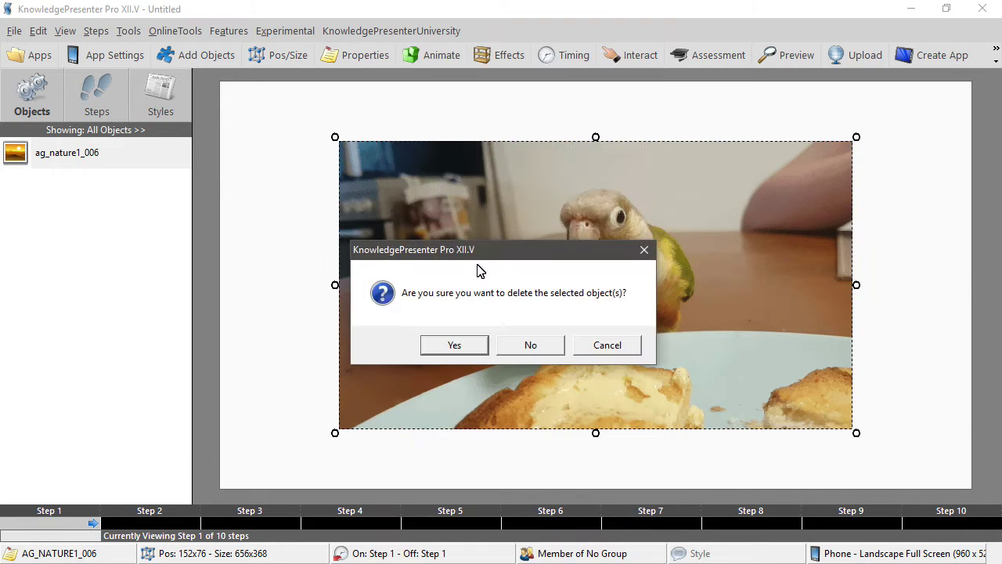
{"action": "left_click", "coordinate": [455, 344]}
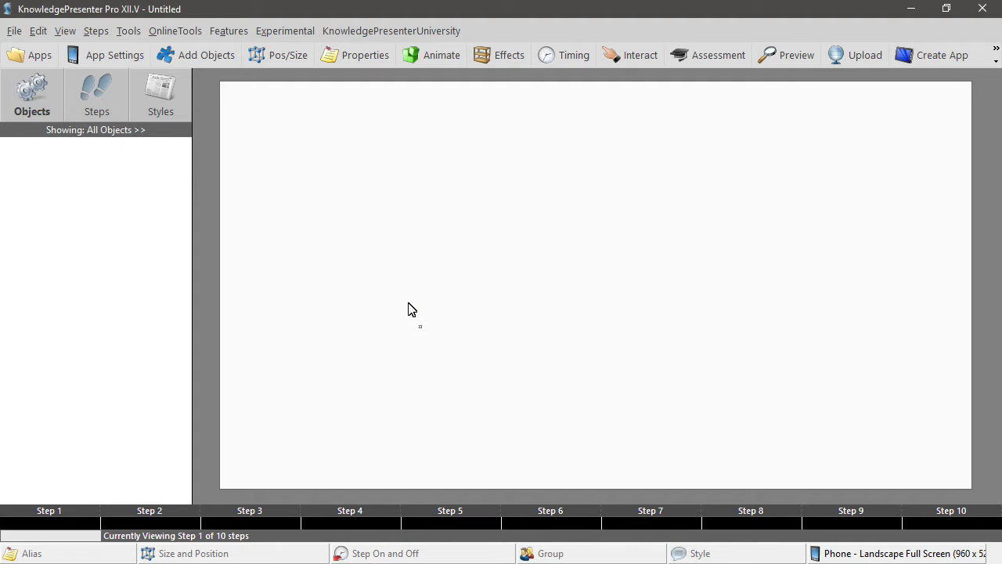
Copy the Adobe Stock 'Knowledge is power' preview image #73807056 from Chrome
{"action": "key", "text": "alt+Tab"}
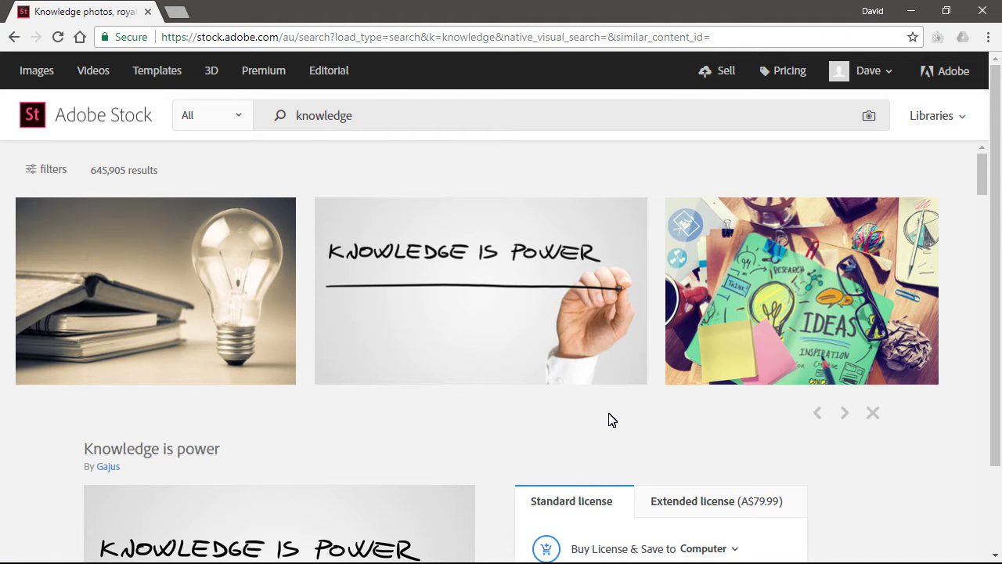
{"action": "scroll", "coordinate": [612, 420], "scroll_direction": "down", "scroll_amount": 2}
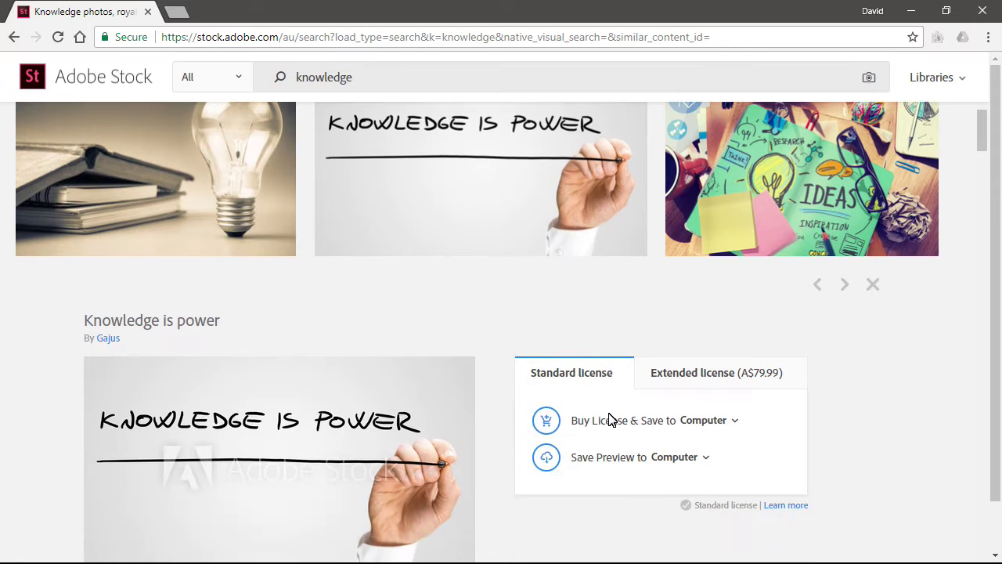
{"action": "scroll", "coordinate": [611, 421], "scroll_direction": "up", "scroll_amount": 2}
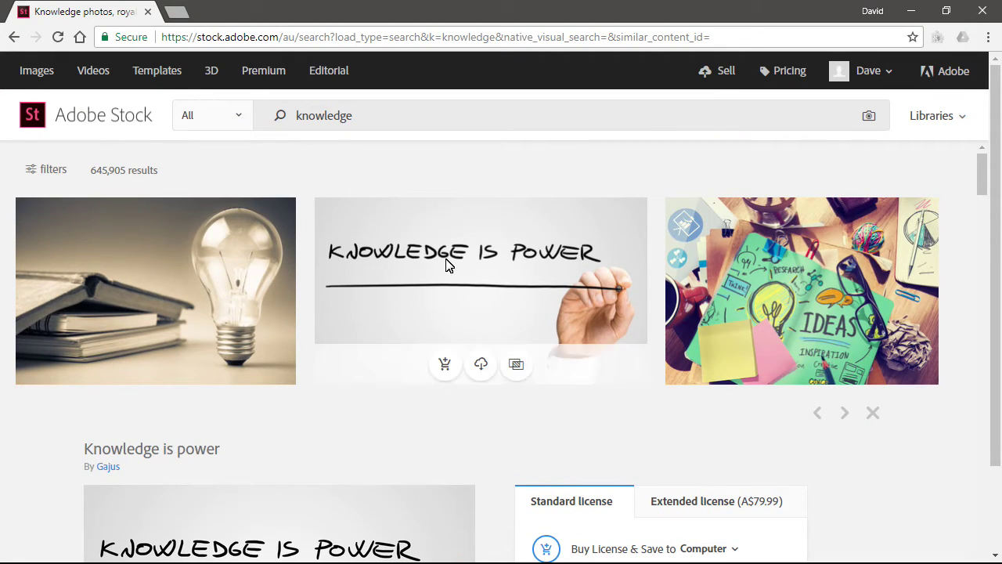
{"action": "scroll", "coordinate": [511, 290], "scroll_direction": "down", "scroll_amount": 2}
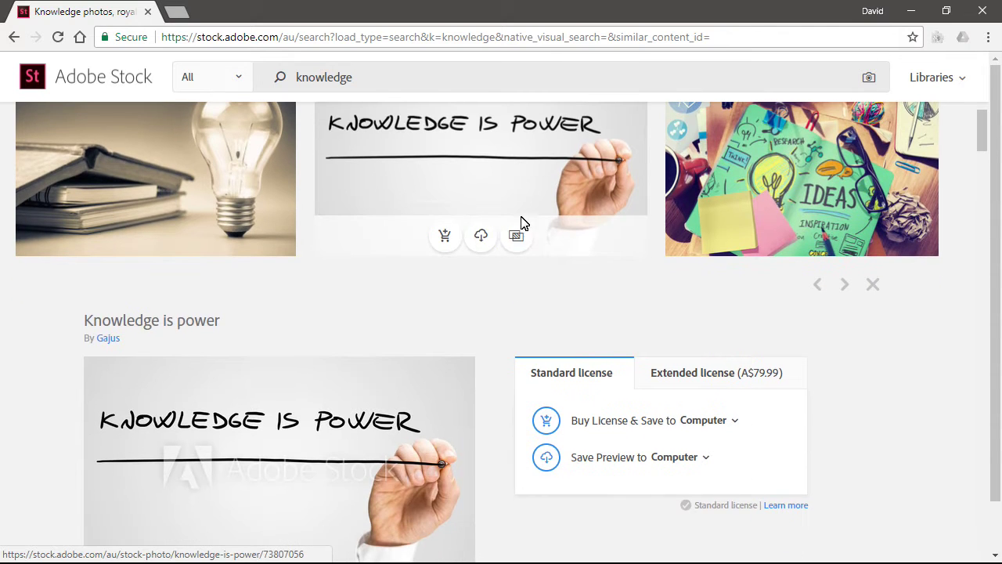
{"action": "scroll", "coordinate": [543, 295], "scroll_direction": "down", "scroll_amount": 1}
{"action": "scroll", "coordinate": [354, 353], "scroll_direction": "down", "scroll_amount": 1}
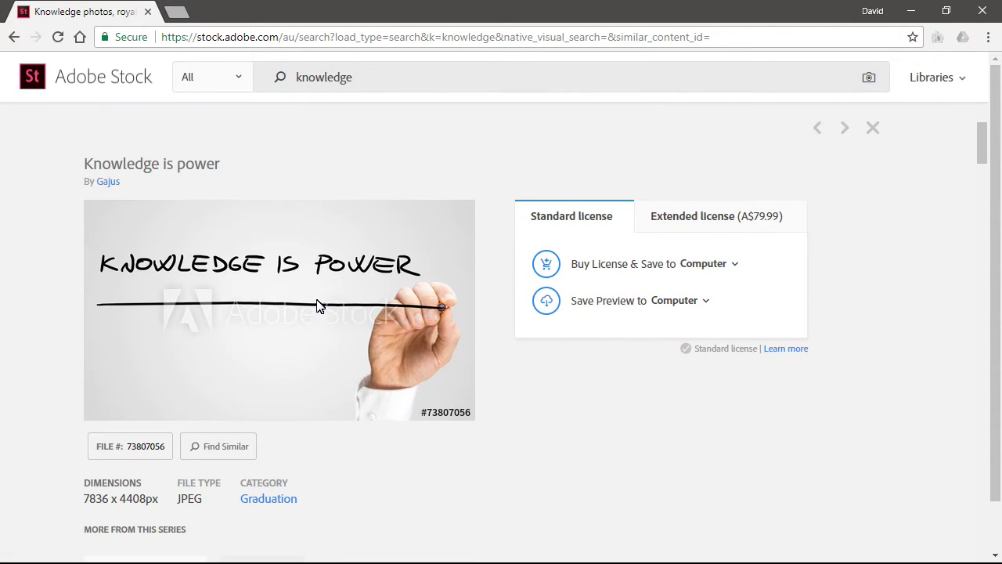
{"action": "right_click", "coordinate": [262, 288]}
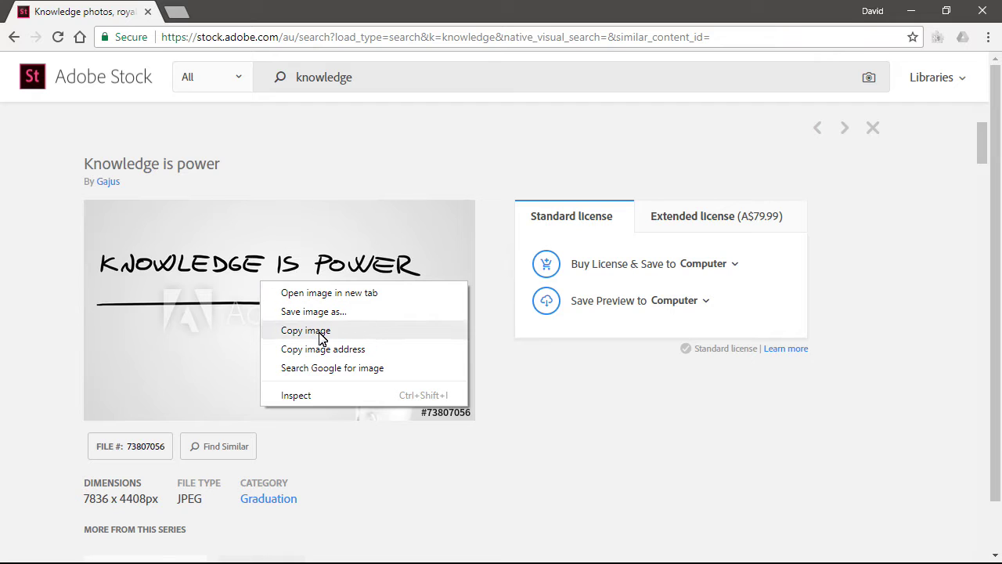
{"action": "left_click", "coordinate": [375, 331]}
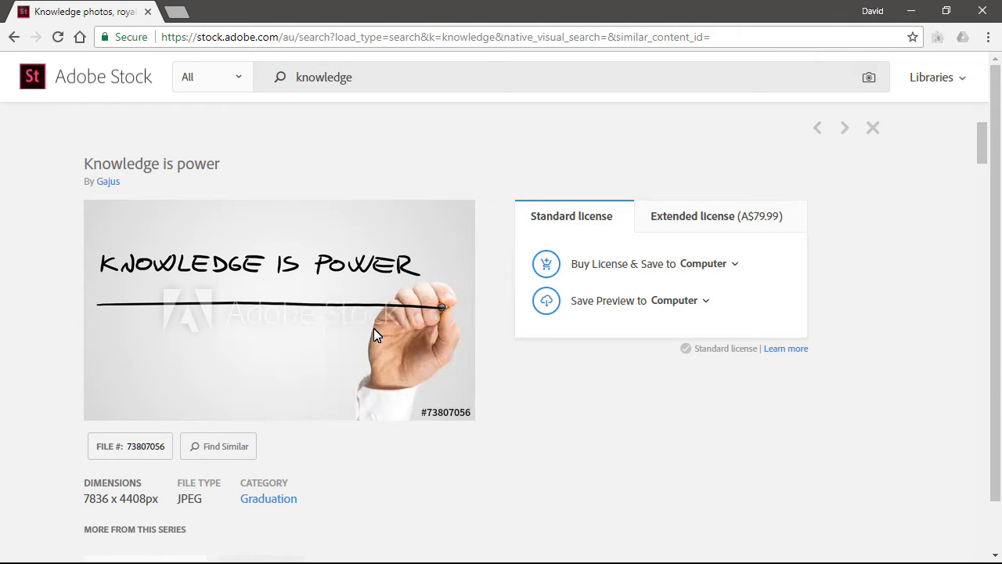
{"action": "key", "text": "alt+Tab"}
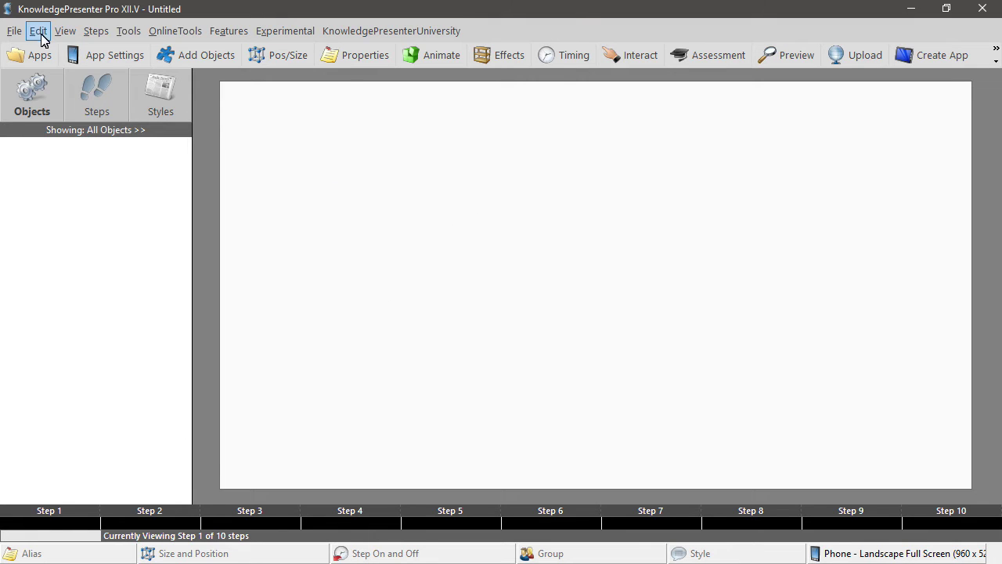
Paste the copied photo as a JPEG picture object pic1, 500x282 at 230x119
{"action": "left_click", "coordinate": [39, 32]}
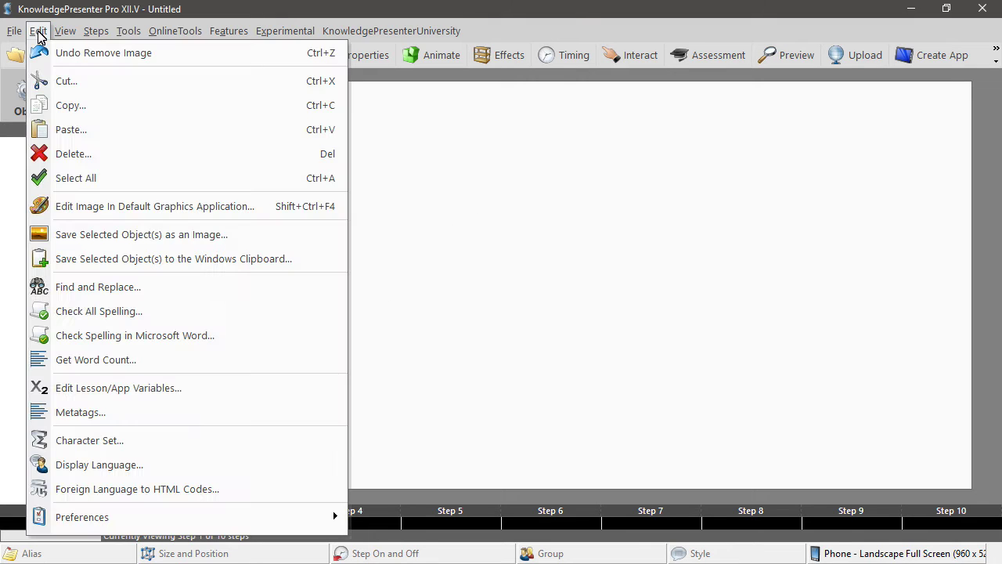
{"action": "left_click", "coordinate": [163, 137]}
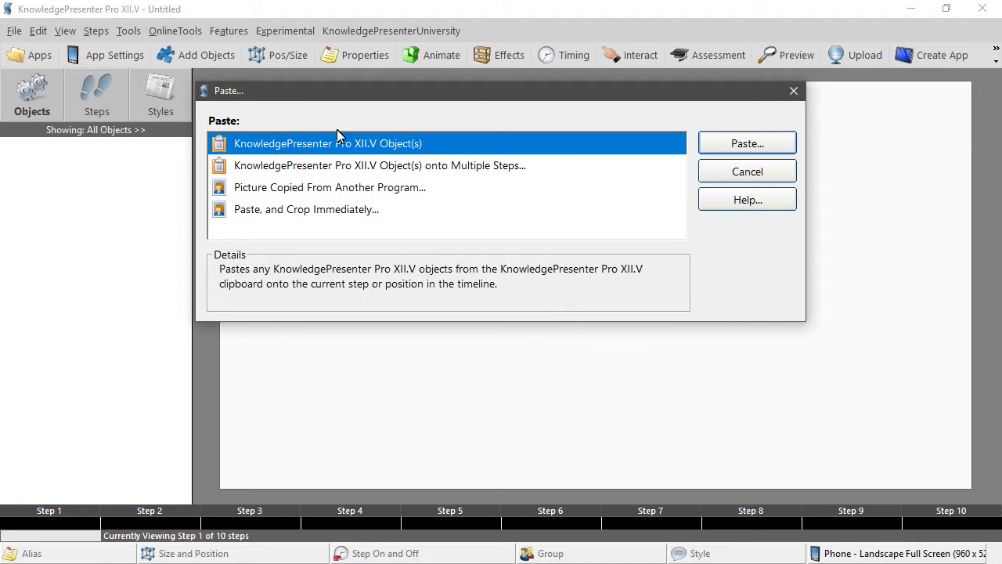
{"action": "left_click", "coordinate": [330, 191]}
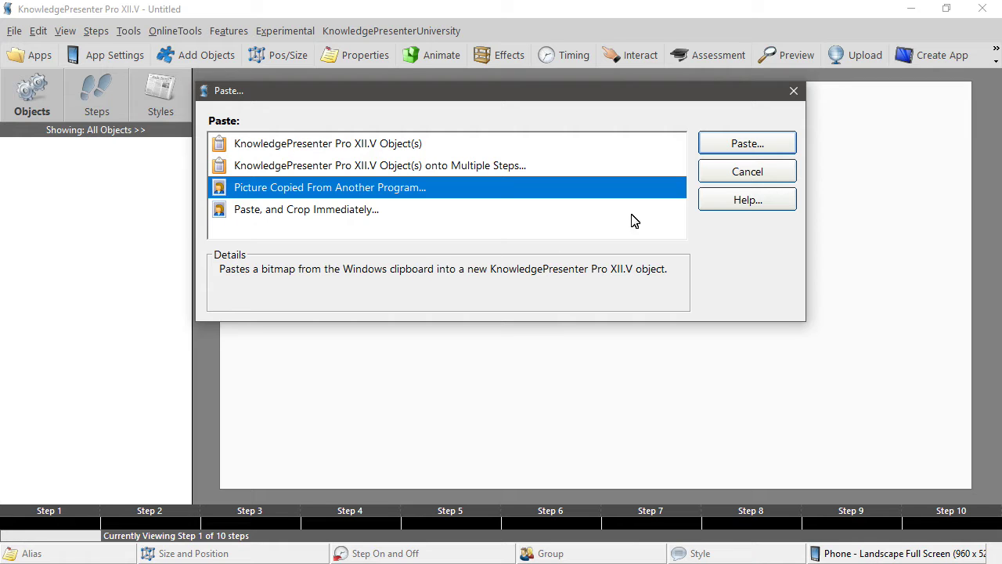
{"action": "left_click", "coordinate": [736, 147]}
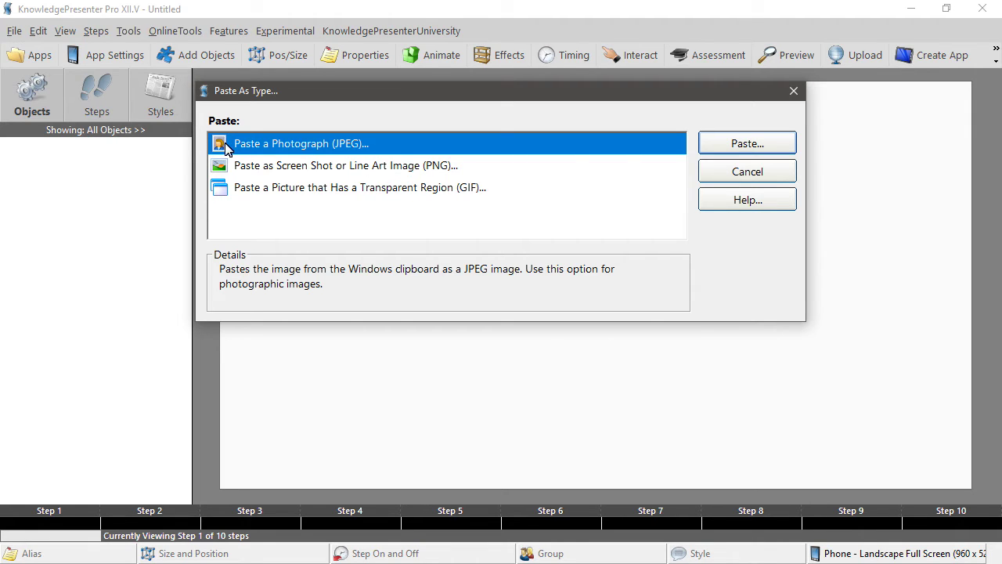
{"action": "left_click", "coordinate": [746, 143]}
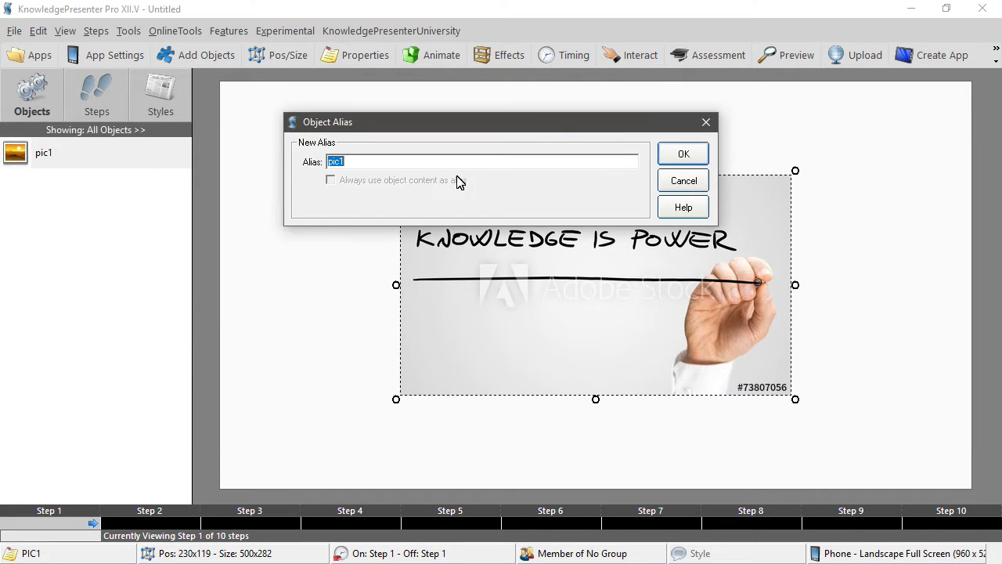
Name the photo 'Header', resize it to 387x217 and centre it at 286x25
{"action": "type", "text": "Header"}
{"action": "left_click", "coordinate": [691, 157]}
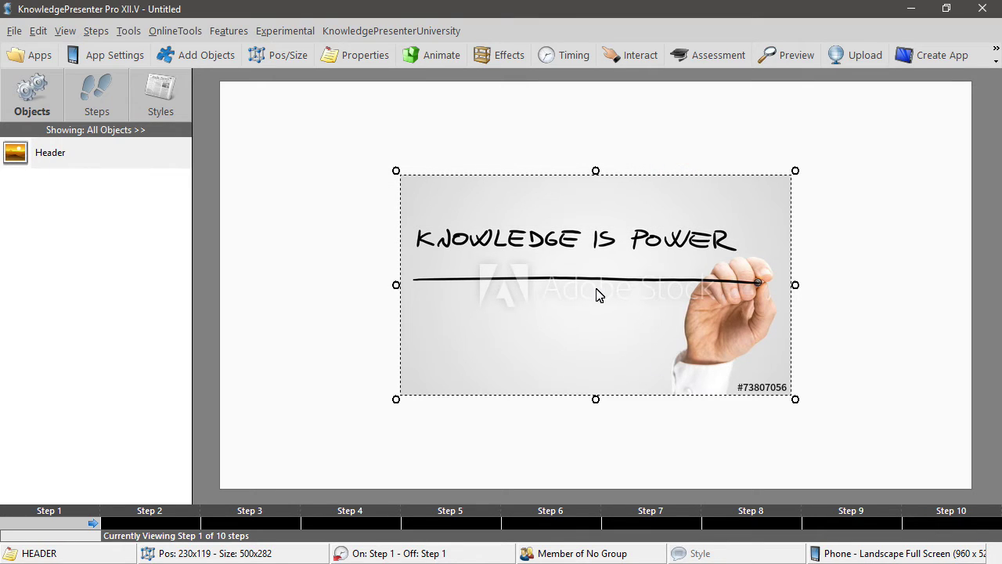
{"action": "left_click_drag", "start_coordinate": [597, 295], "coordinate": [591, 223]}
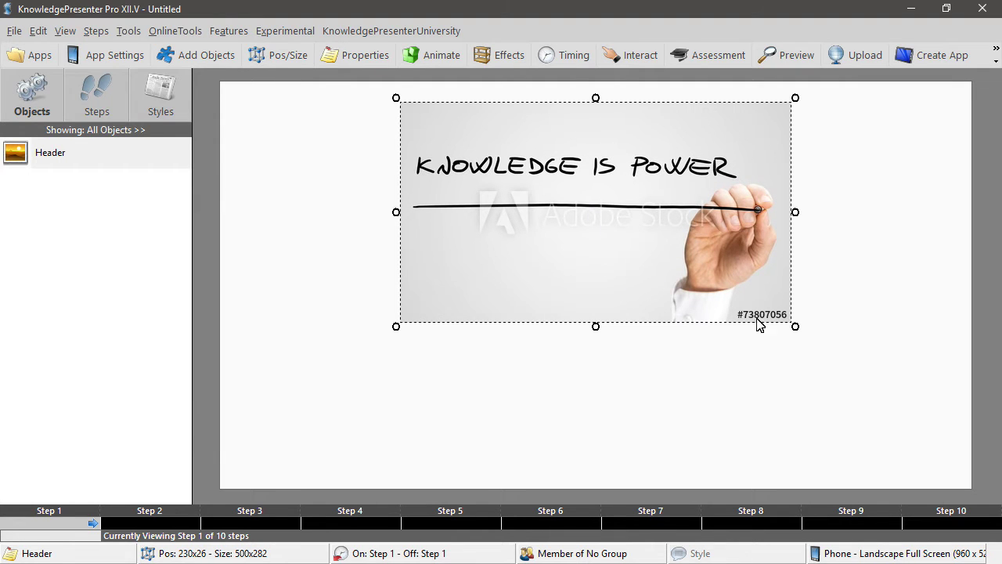
{"action": "left_click_drag", "start_coordinate": [795, 326], "coordinate": [706, 276]}
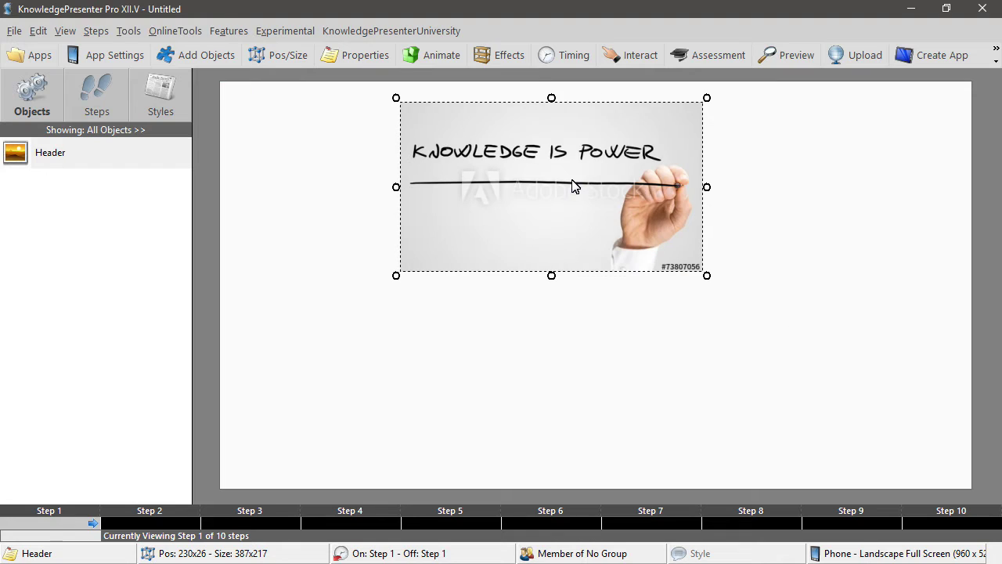
{"action": "left_click_drag", "start_coordinate": [579, 186], "coordinate": [614, 184]}
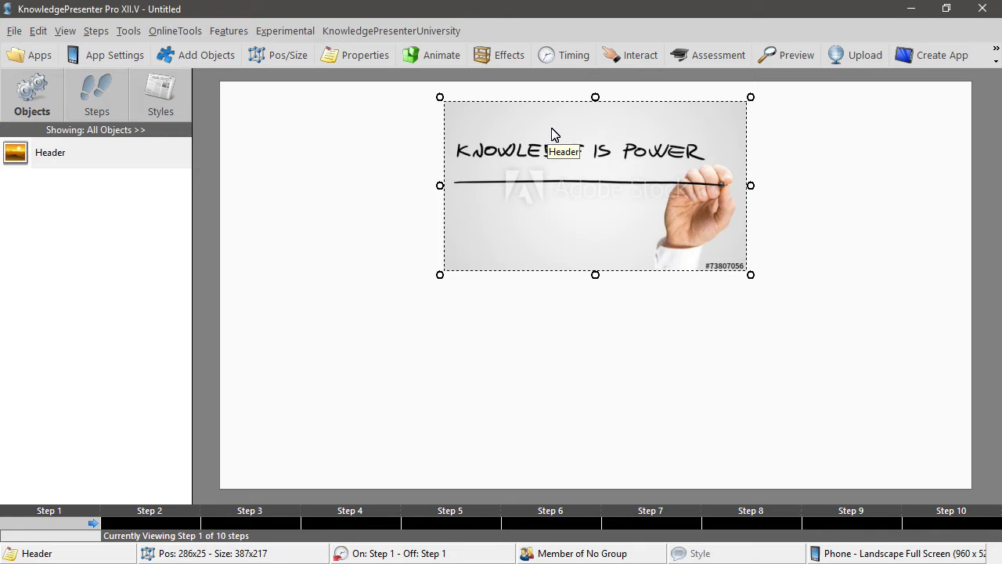
Give the Header photo a 6-pixel black JPEG border
{"action": "left_click", "coordinate": [495, 60]}
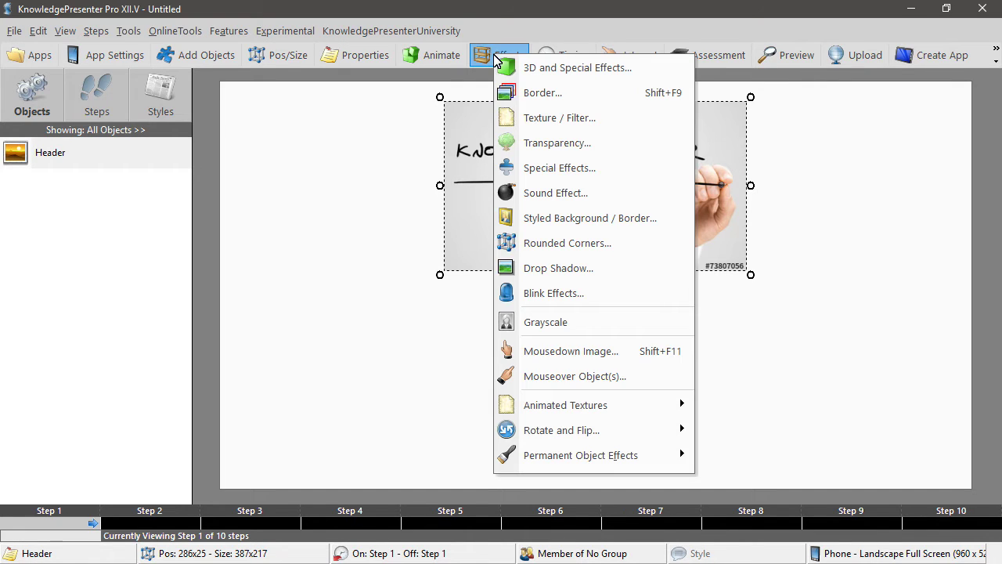
{"action": "left_click", "coordinate": [538, 93]}
{"action": "left_click", "coordinate": [498, 168]}
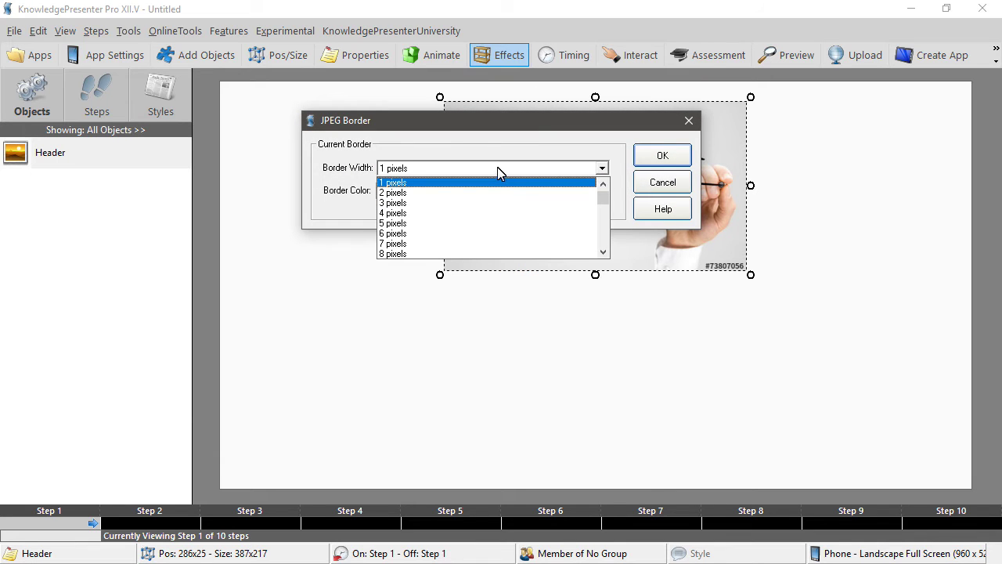
{"action": "left_click", "coordinate": [514, 233]}
{"action": "left_click", "coordinate": [657, 156]}
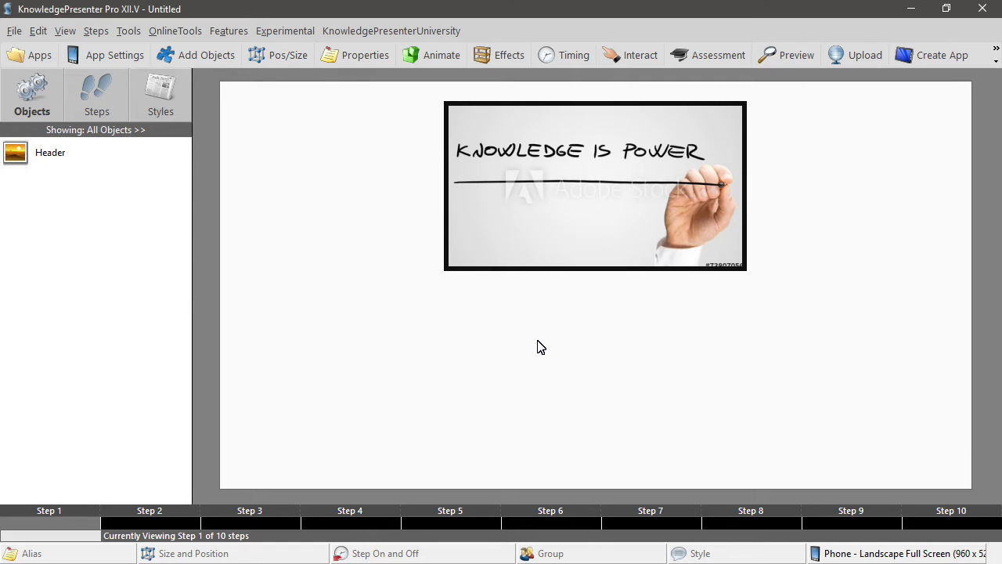
{"action": "key", "text": "alt+Tab"}
{"action": "key", "text": "alt+Tab"}
{"action": "key", "text": "alt+Tab"}
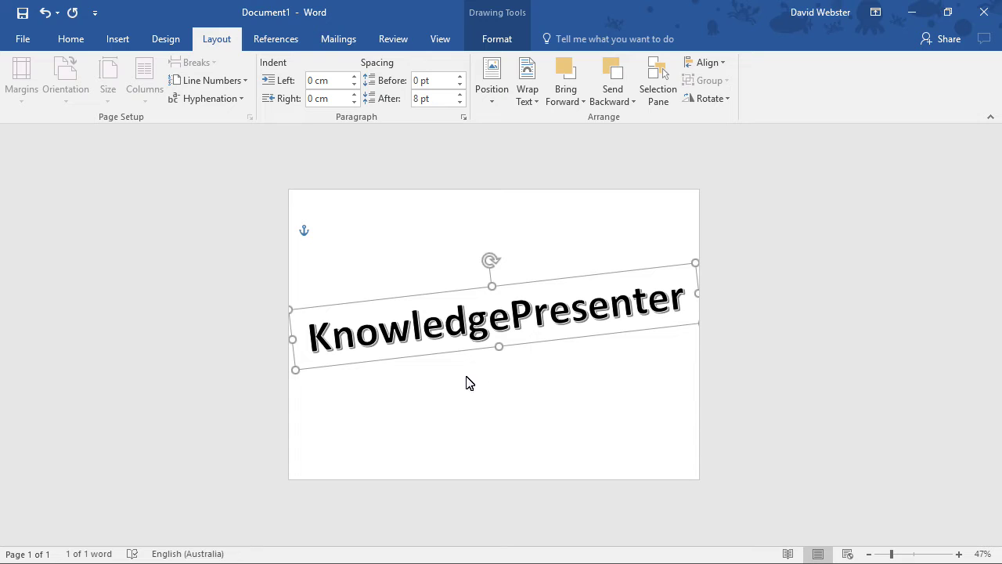
Copy the slanted 'KnowledgePresenter' WordArt from Document1 in Word
{"action": "right_click", "coordinate": [453, 296]}
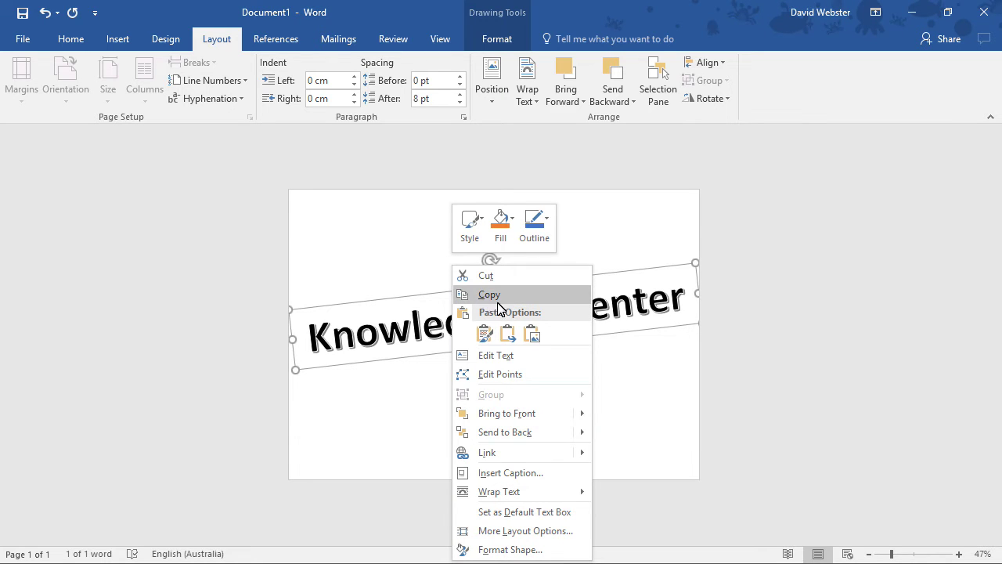
{"action": "left_click", "coordinate": [489, 294]}
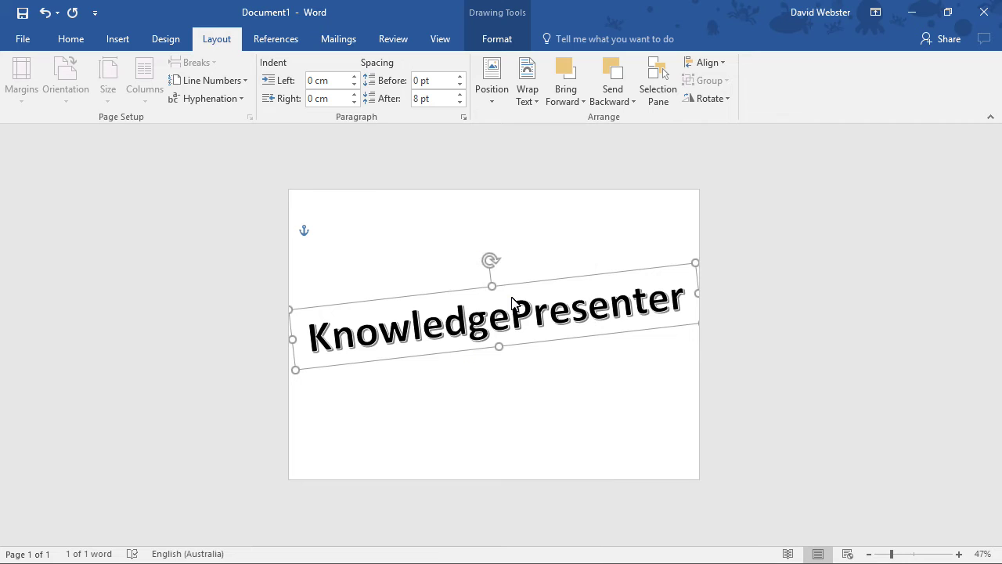
{"action": "key", "text": "alt+Tab"}
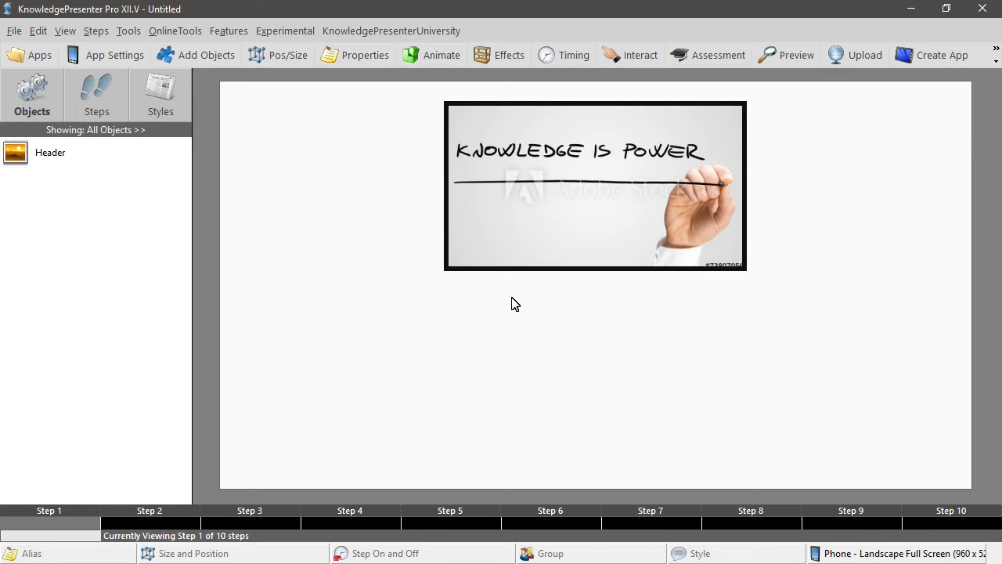
Paste the copied WordArt onto Step 1 as a PNG picture
{"action": "left_click", "coordinate": [38, 31]}
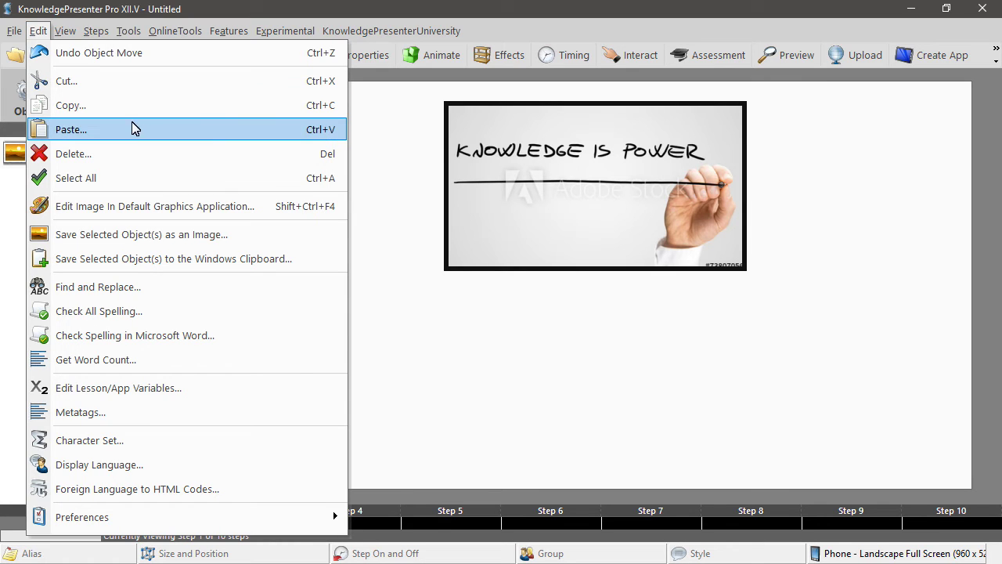
{"action": "left_click", "coordinate": [162, 138]}
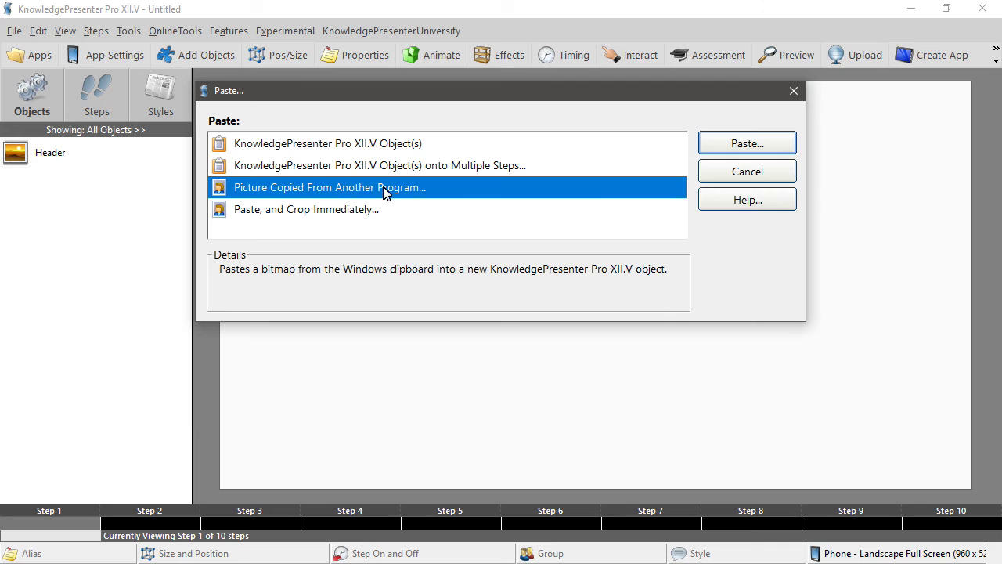
{"action": "left_click", "coordinate": [741, 144]}
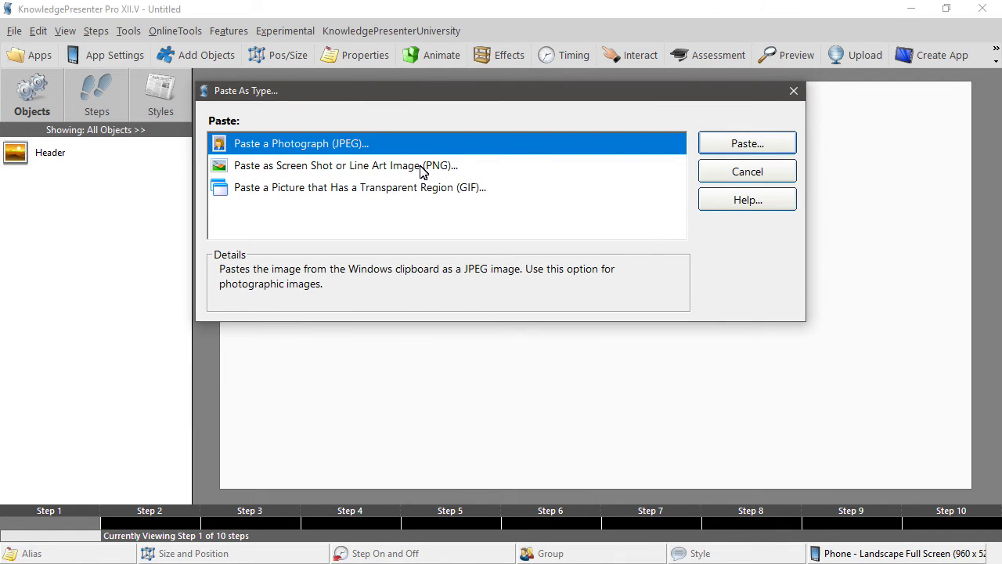
{"action": "left_click", "coordinate": [421, 167]}
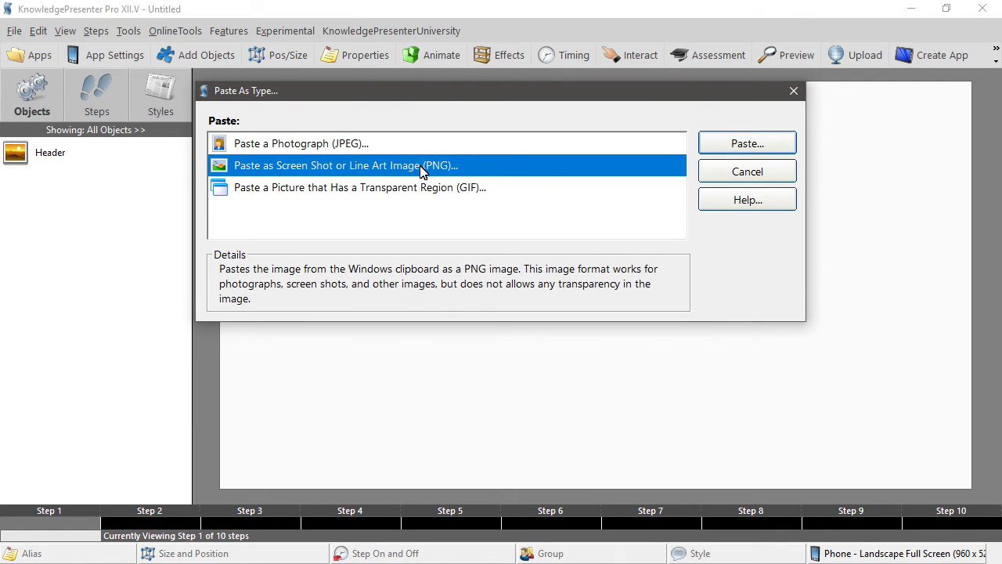
{"action": "left_click", "coordinate": [736, 147]}
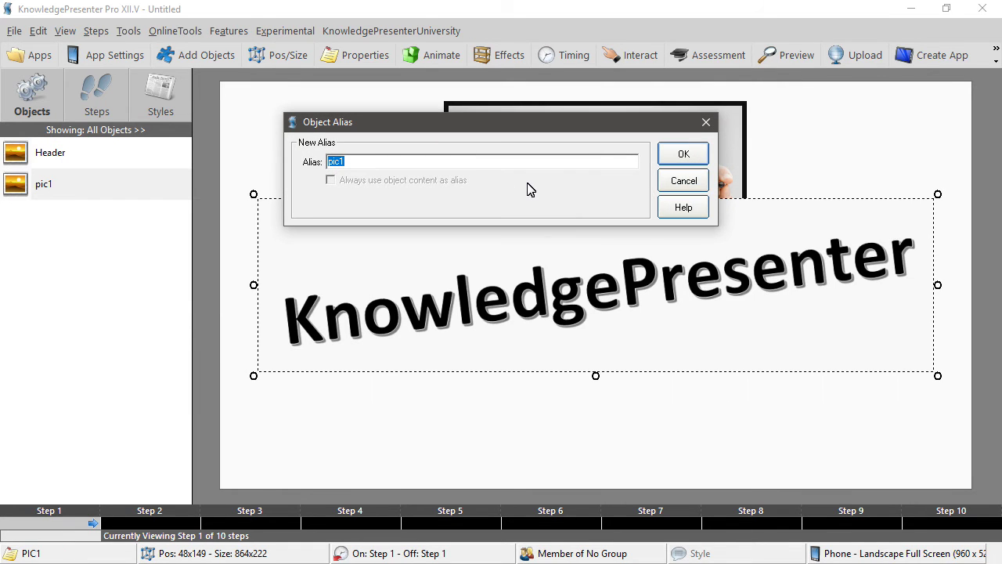
Name the WordArt object 'Main Text' and move it below the Header photo
{"action": "type", "text": "Main Text"}
{"action": "left_click", "coordinate": [684, 155]}
{"action": "left_click_drag", "start_coordinate": [616, 309], "coordinate": [615, 384]}
{"action": "left_click", "coordinate": [601, 206]}
Select the Header photo, then return to the Adobe Stock browser page
{"action": "left_click", "coordinate": [799, 212]}
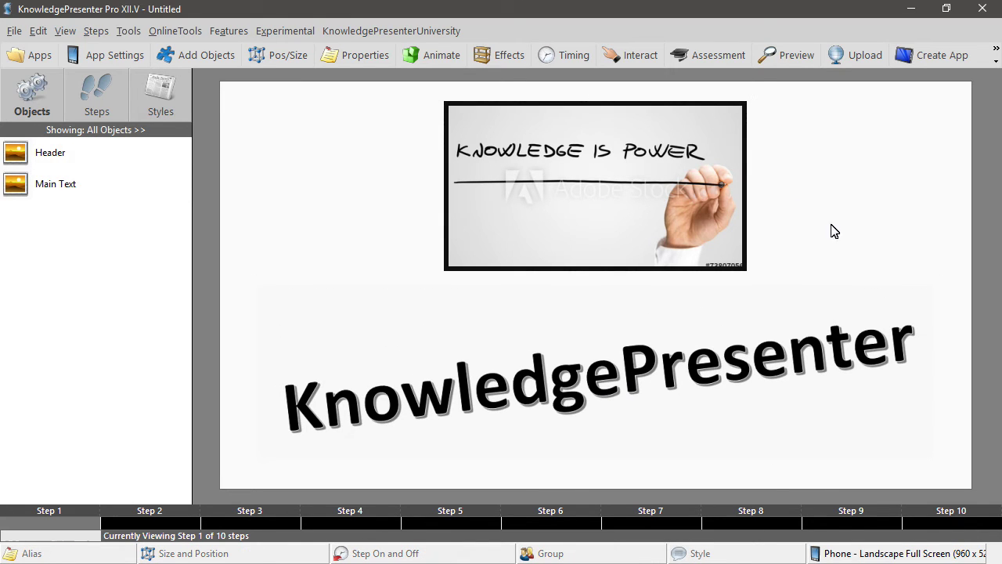
{"action": "left_click", "coordinate": [530, 220]}
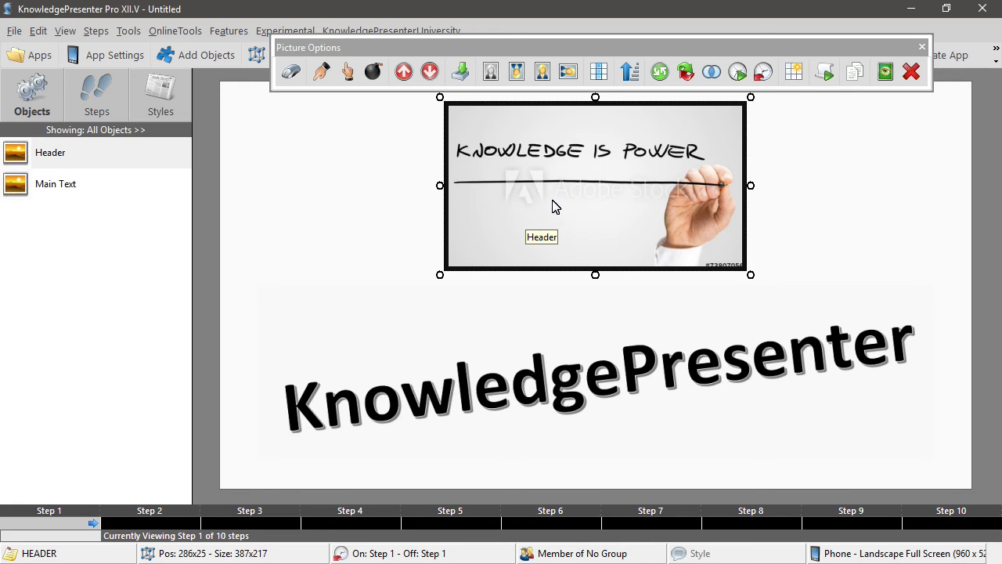
{"action": "key", "text": "alt+Tab"}
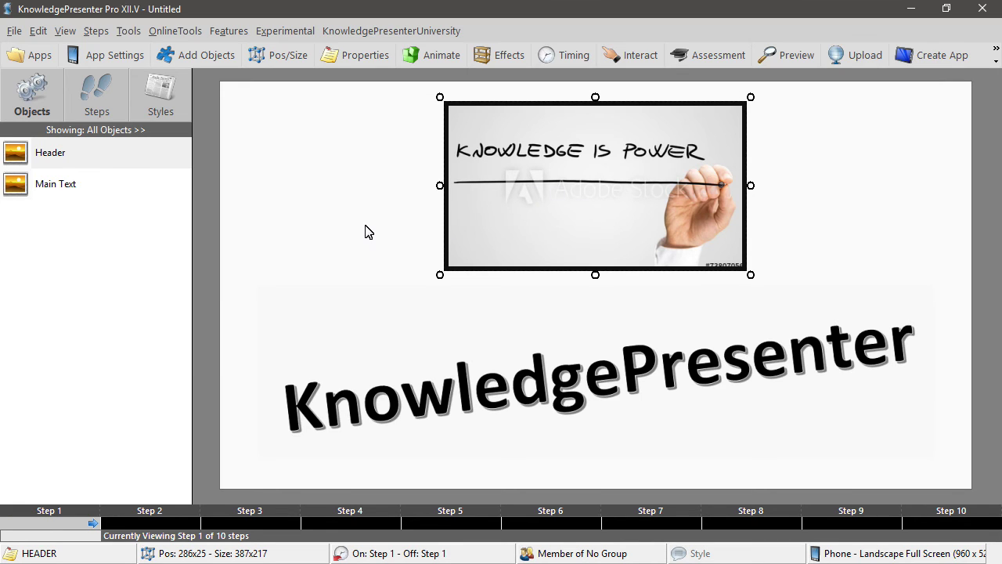
{"action": "key", "text": "alt+Tab"}
Copy the 'Knowledge on Pocket Watch Face' preview image #66274073 from Adobe Stock
{"action": "scroll", "coordinate": [503, 228], "scroll_direction": "up", "scroll_amount": 3}
{"action": "scroll", "coordinate": [568, 246], "scroll_direction": "down", "scroll_amount": 3}
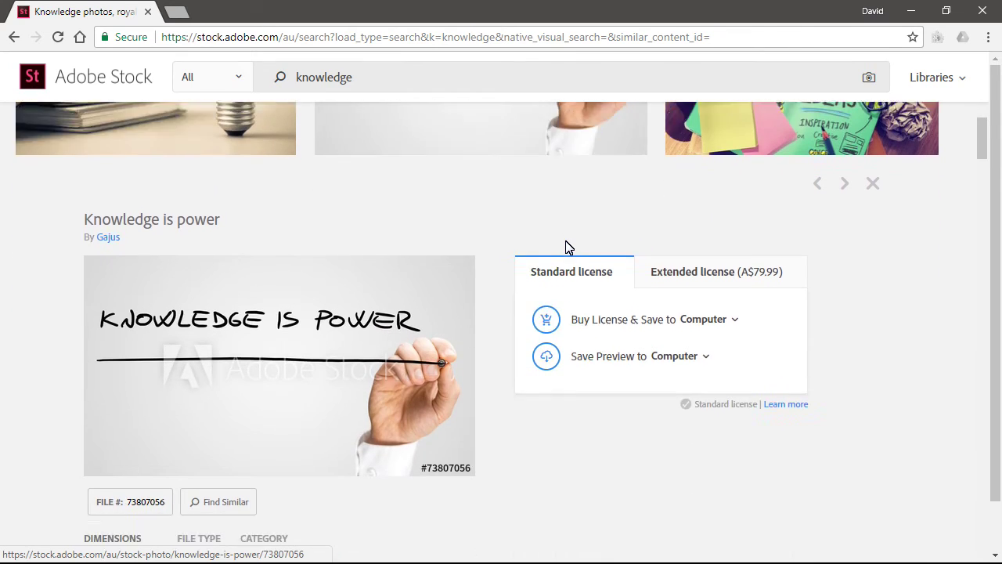
{"action": "scroll", "coordinate": [568, 246], "scroll_direction": "down", "scroll_amount": 10}
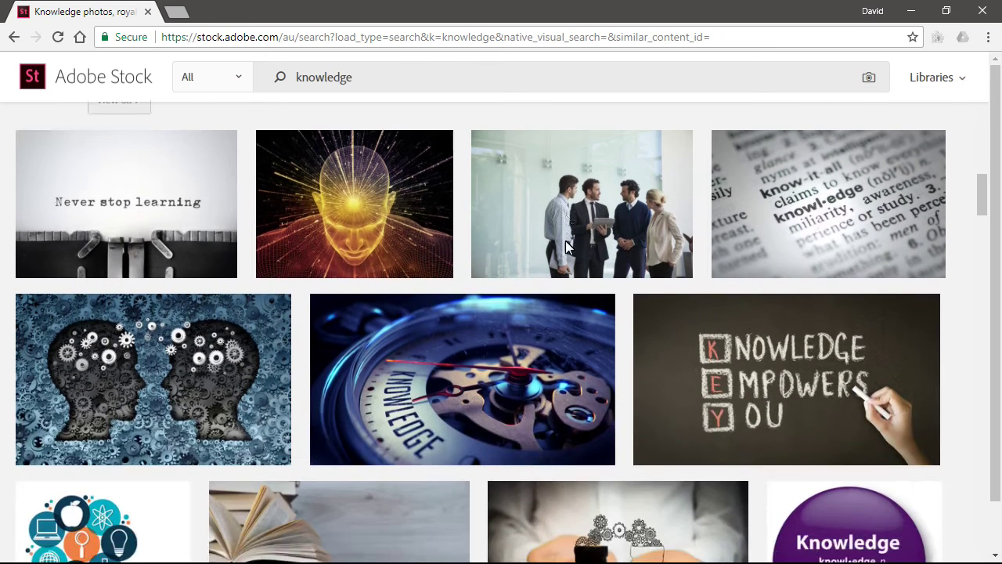
{"action": "scroll", "coordinate": [567, 243], "scroll_direction": "down", "scroll_amount": 2}
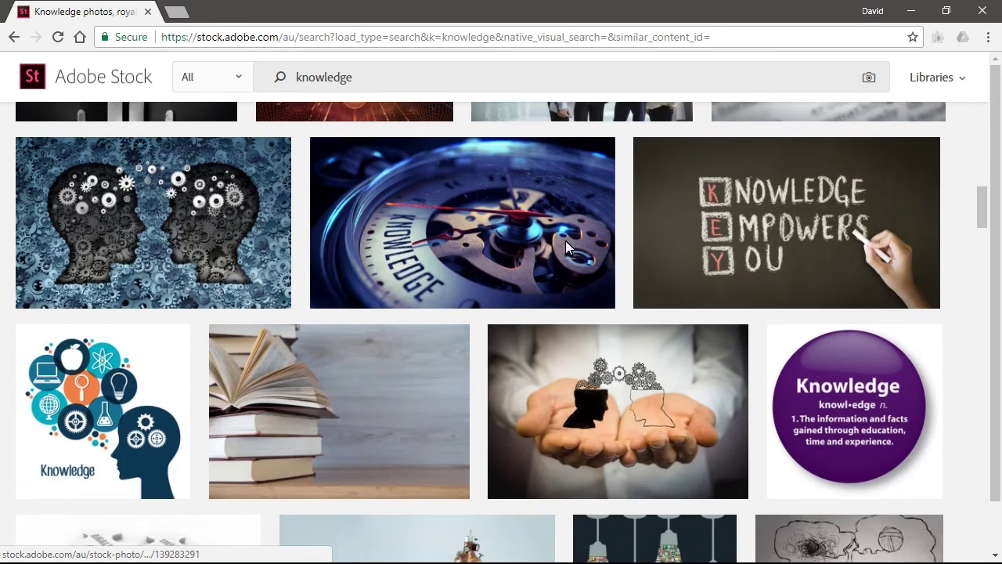
{"action": "left_click", "coordinate": [458, 208]}
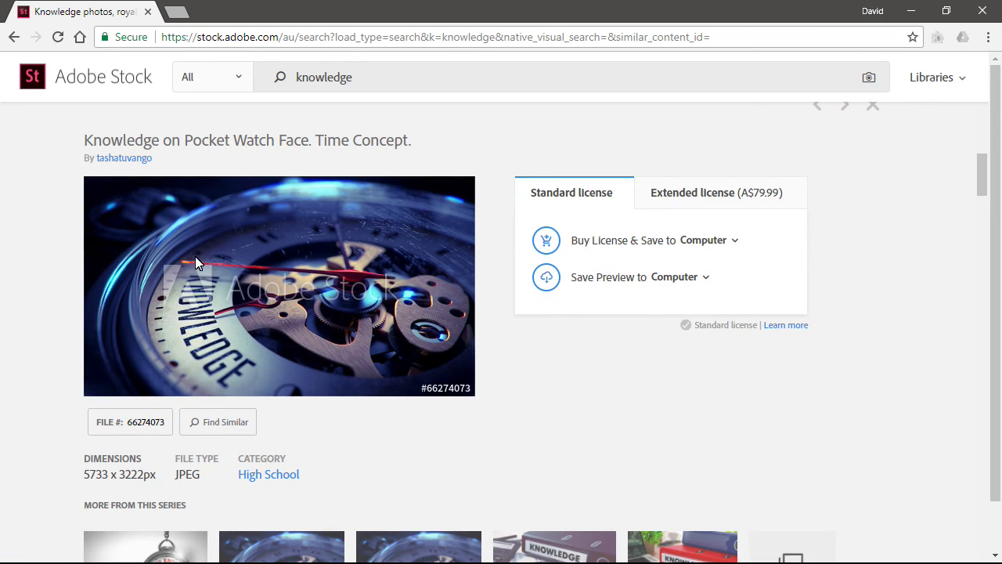
{"action": "right_click", "coordinate": [195, 256]}
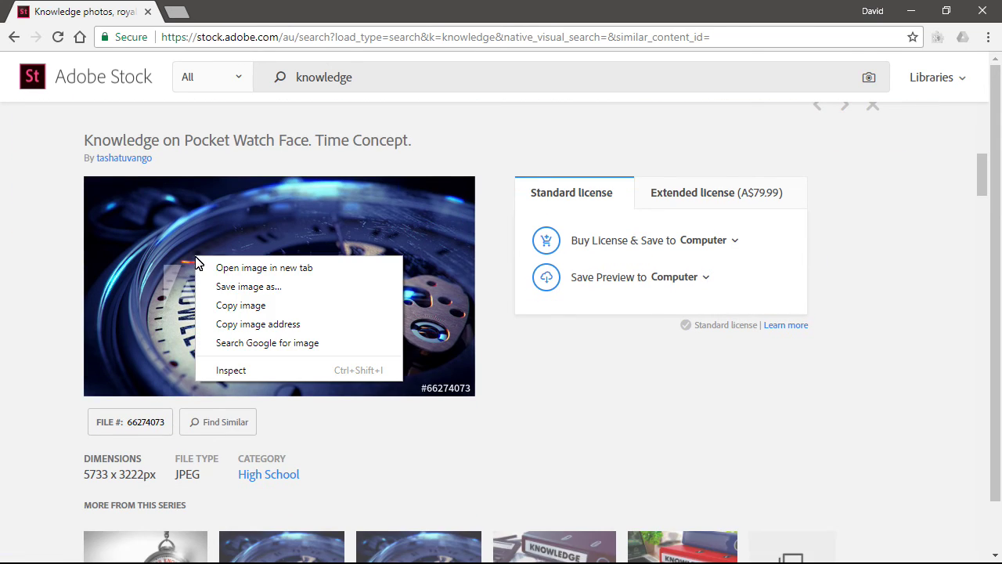
{"action": "left_click", "coordinate": [331, 310]}
{"action": "key", "text": "alt+Tab"}
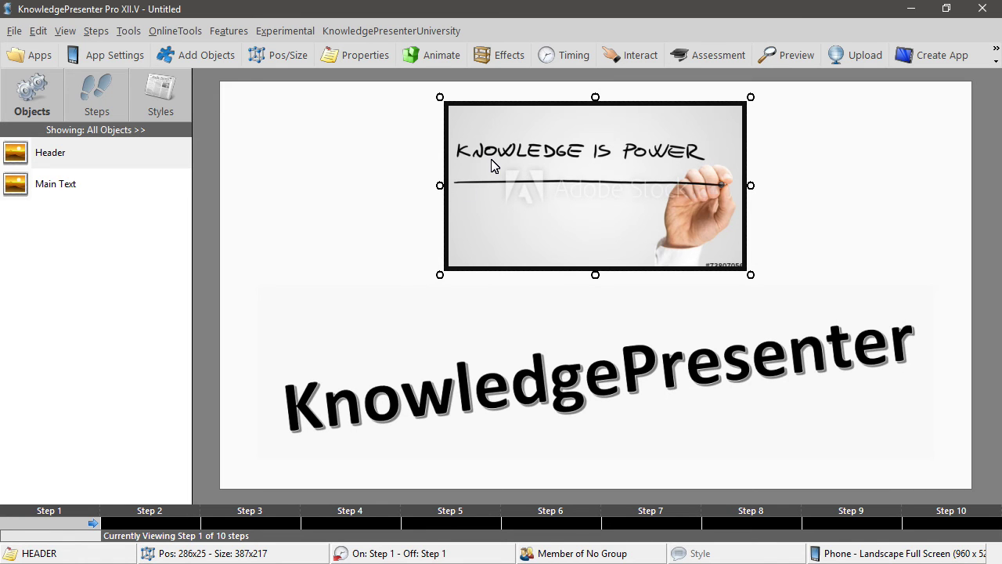
Paste the copied pocket-watch image over the Header photo, resized to 386x217 at 286x25
{"action": "left_click", "coordinate": [491, 165]}
{"action": "left_click", "coordinate": [37, 31]}
{"action": "left_click", "coordinate": [159, 160]}
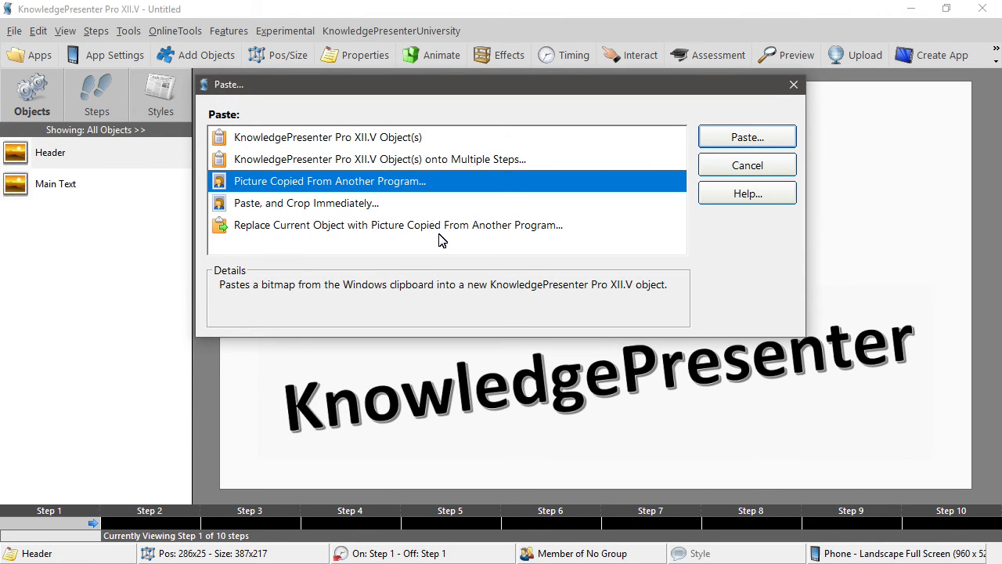
{"action": "left_click", "coordinate": [396, 225]}
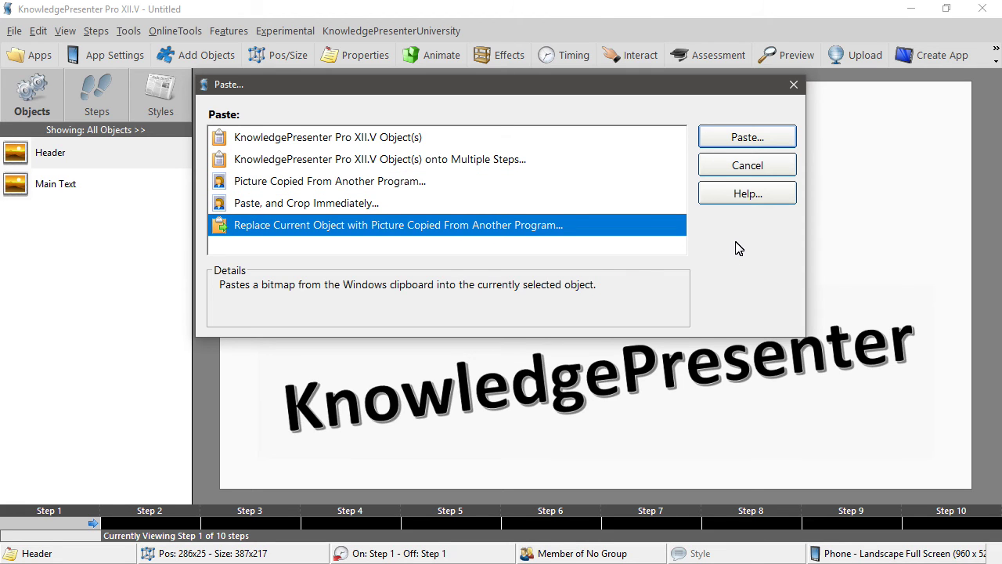
{"action": "left_click", "coordinate": [768, 138]}
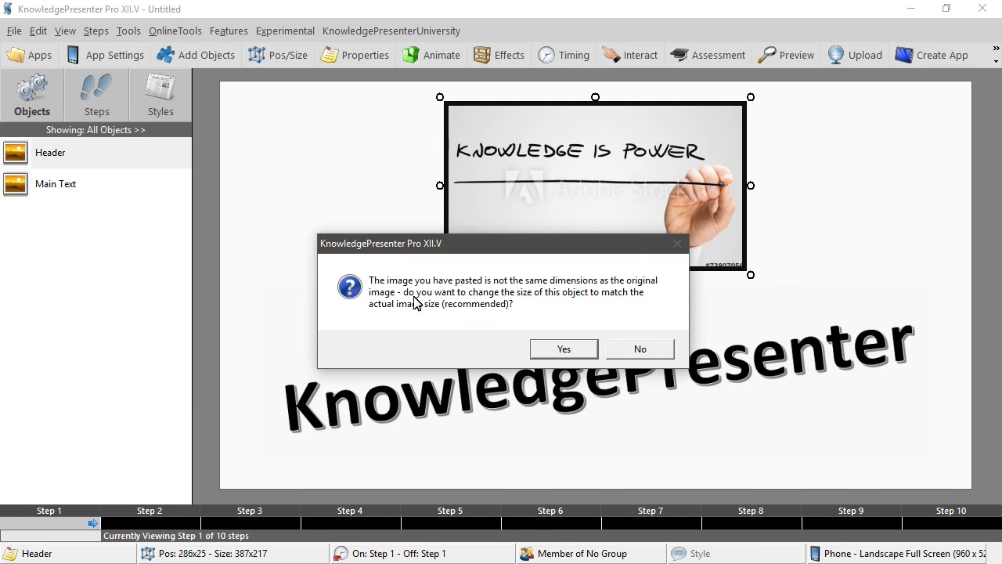
{"action": "left_click", "coordinate": [569, 355]}
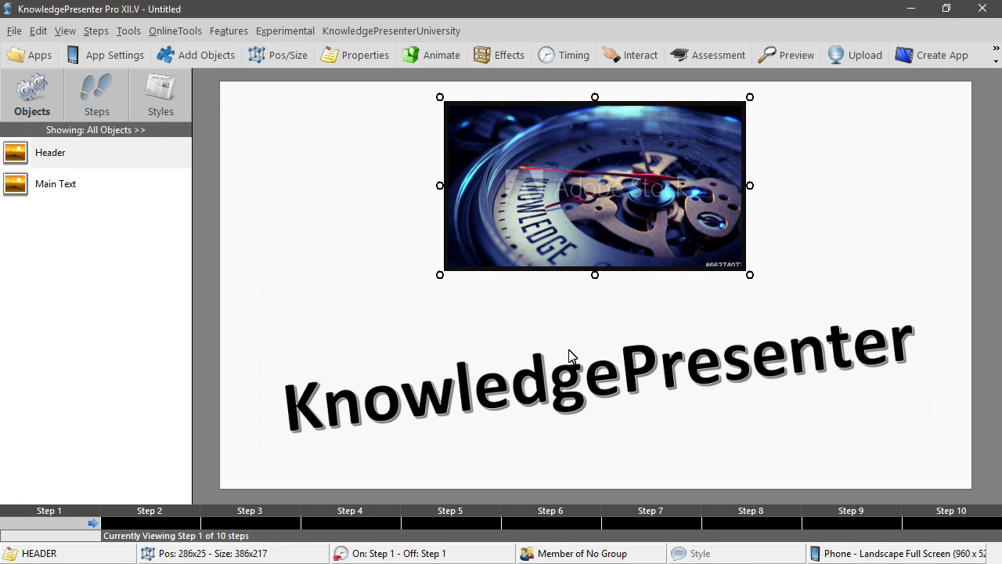
Apply Horizontal Center to the pocket-watch Header photo and the slanted KnowledgePresenter Main Text
{"action": "double_click", "coordinate": [588, 148]}
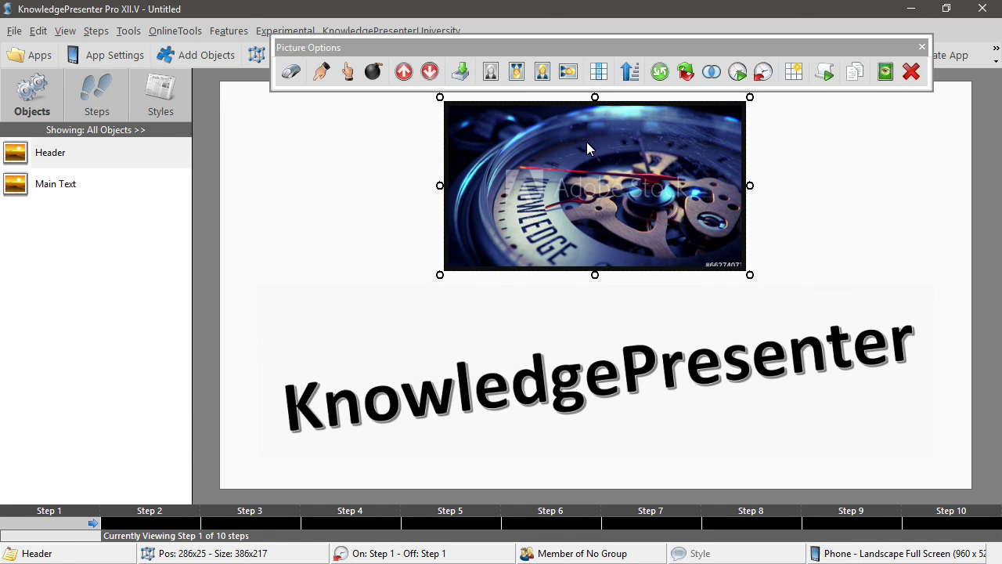
{"action": "left_click", "coordinate": [597, 73]}
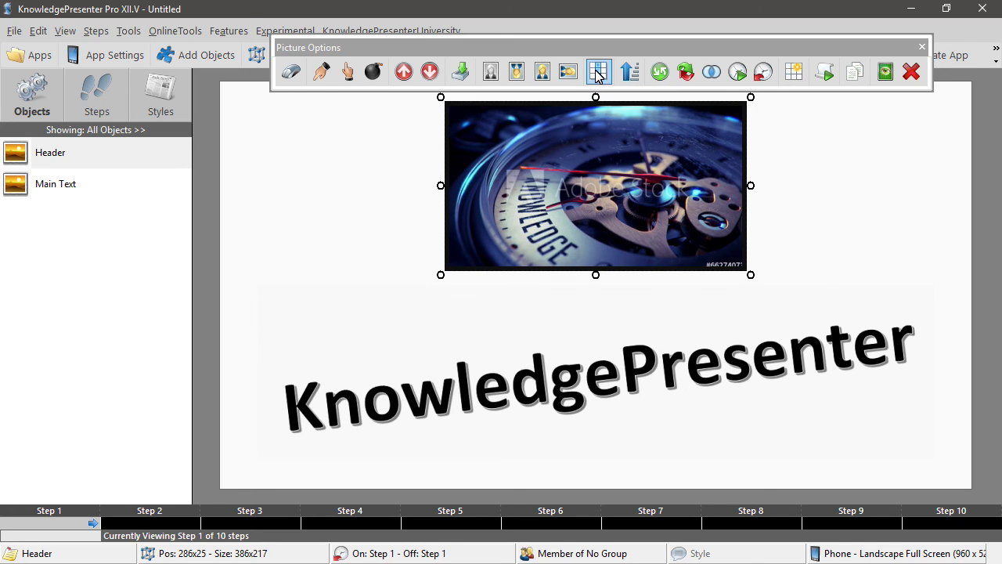
{"action": "left_click", "coordinate": [785, 196]}
{"action": "double_click", "coordinate": [580, 392]}
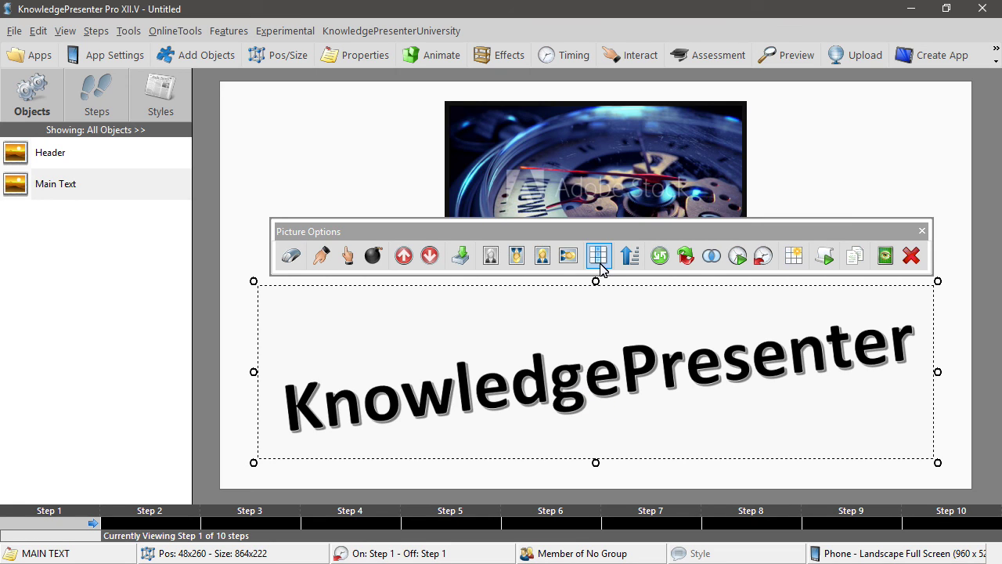
{"action": "left_click", "coordinate": [599, 256]}
{"action": "left_click", "coordinate": [791, 199]}
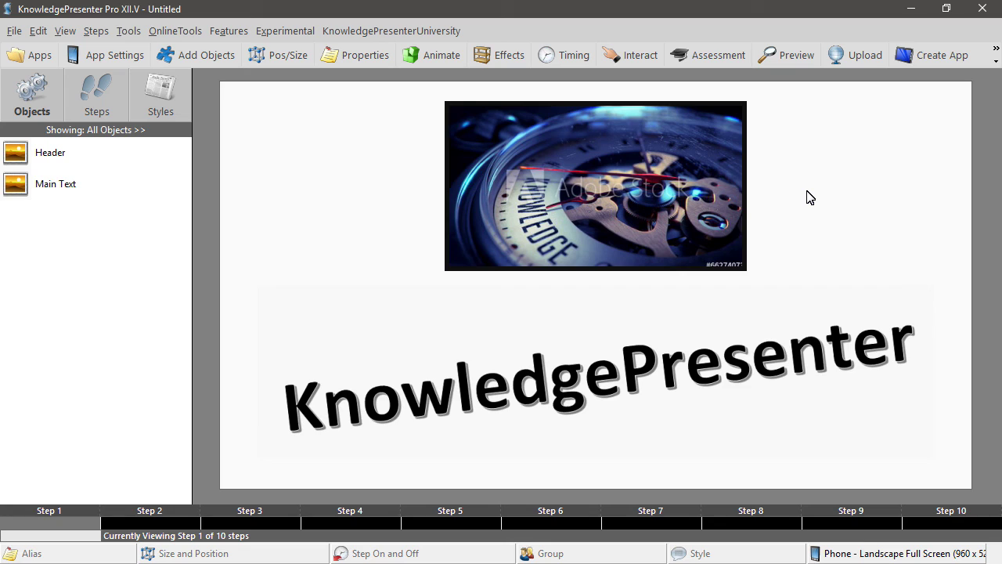